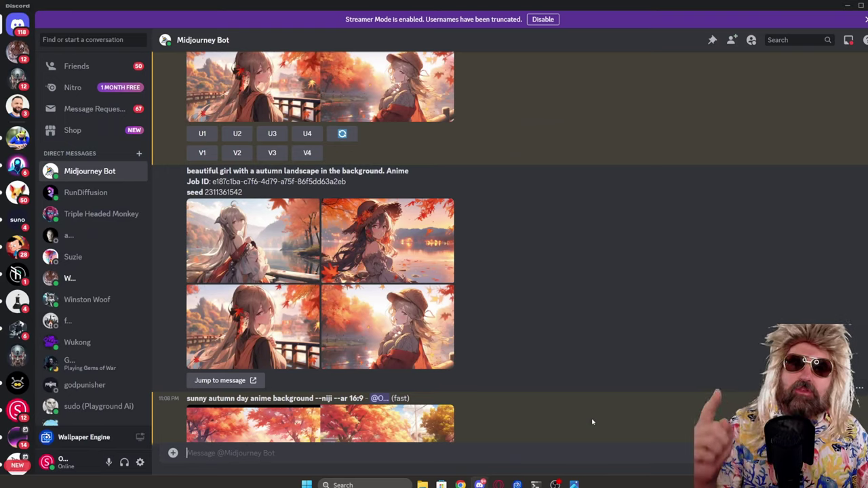
# Enlarge the top-right grid image of the dark-haired girl in a hat.
pyautogui.click(426, 254)
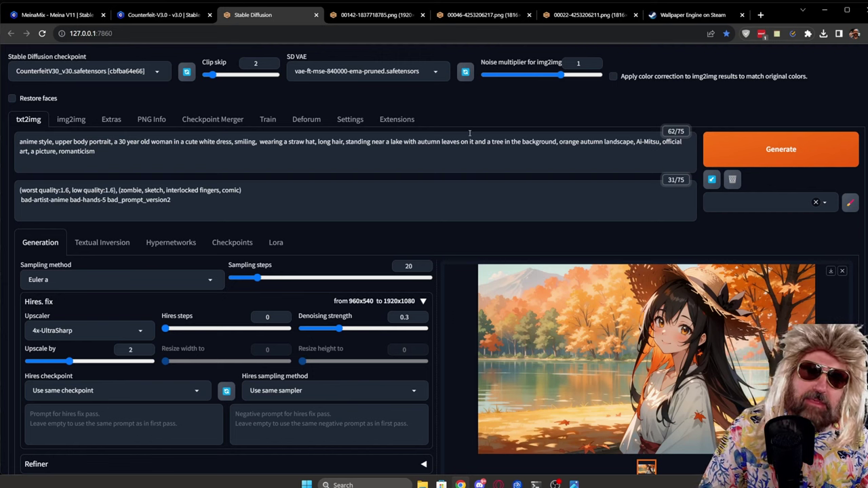
# View images 00142 and then 00022, the satchel girl on the park path, at full size.
pyautogui.click(373, 15)
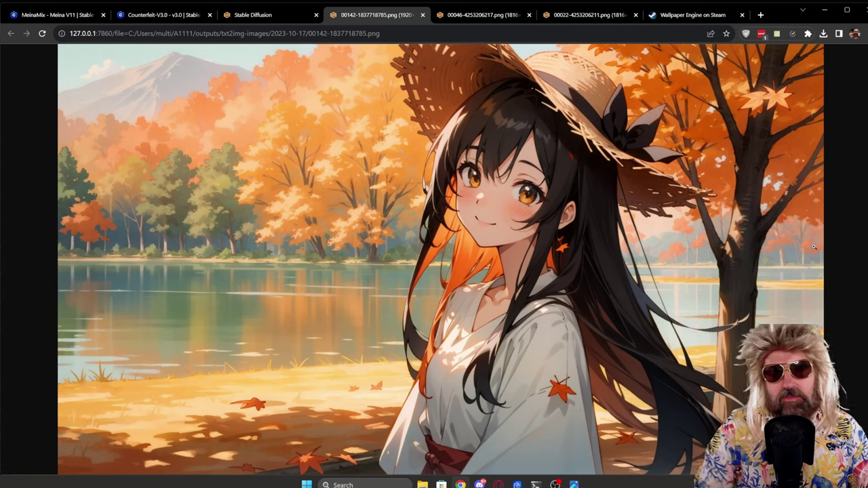
pyautogui.click(580, 15)
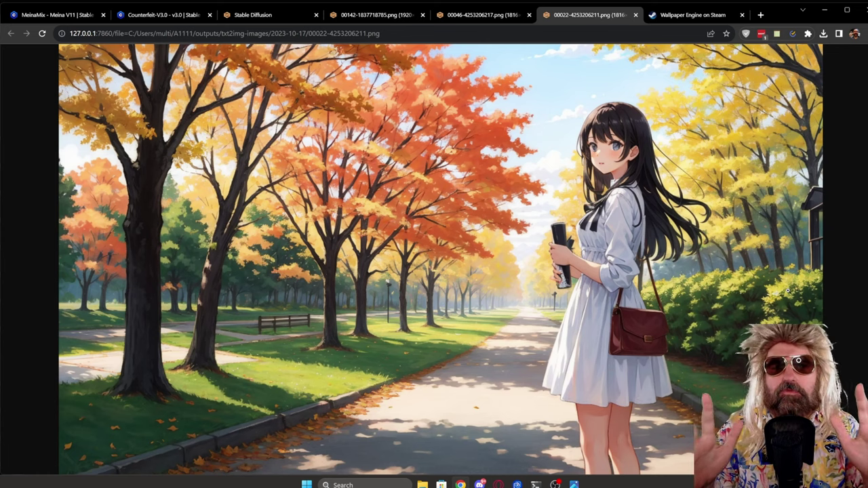
pyautogui.hotkey('alt', 'Tab')
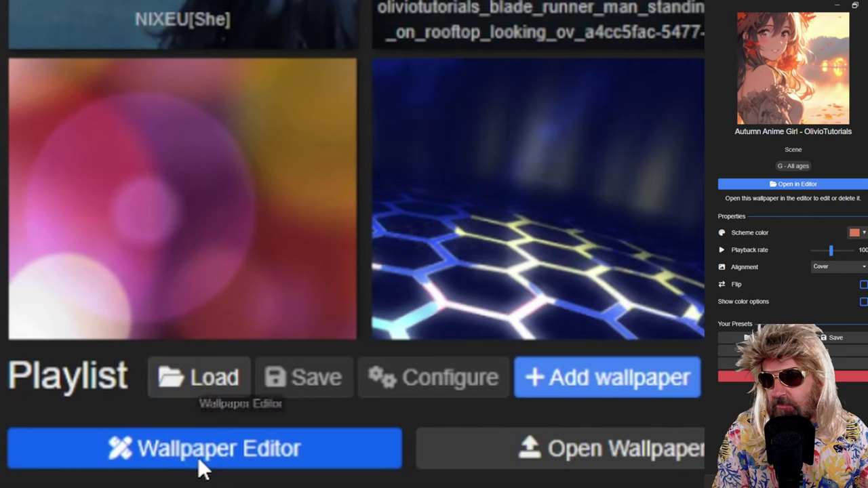
# Create a new scene wallpaper from the olivio autumn-landscape image, resized to 1366 x 768.
pyautogui.click(147, 434)
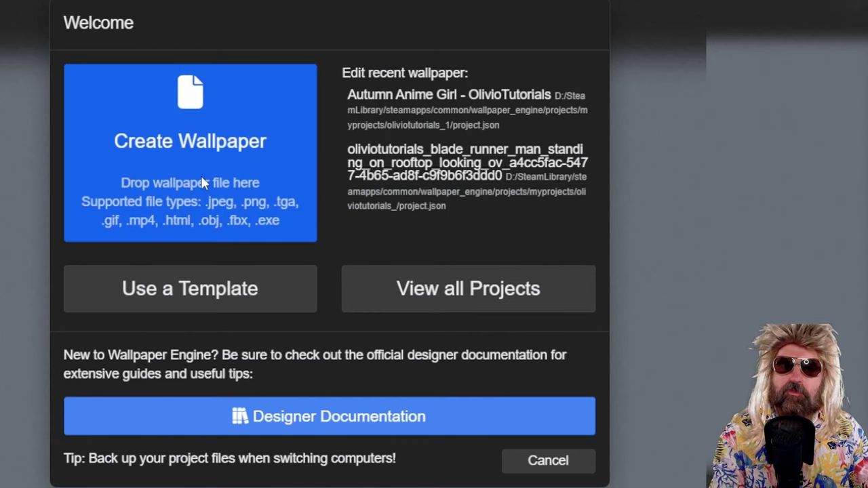
pyautogui.click(212, 151)
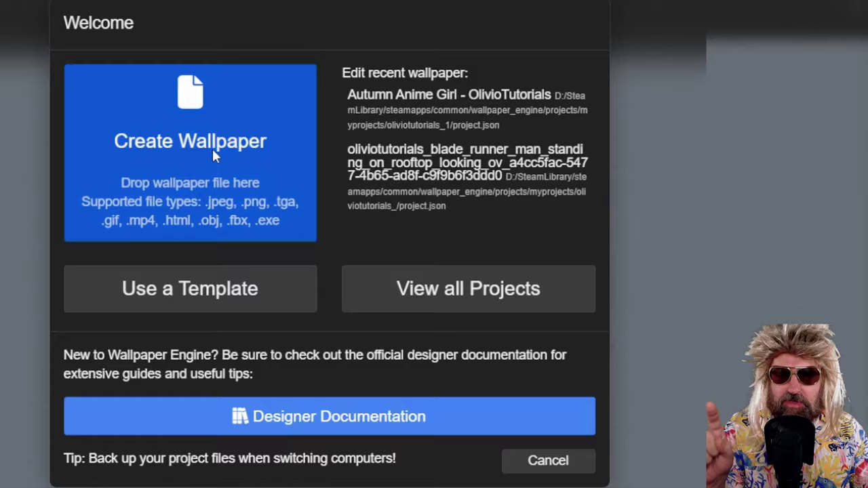
pyautogui.click(31, 153)
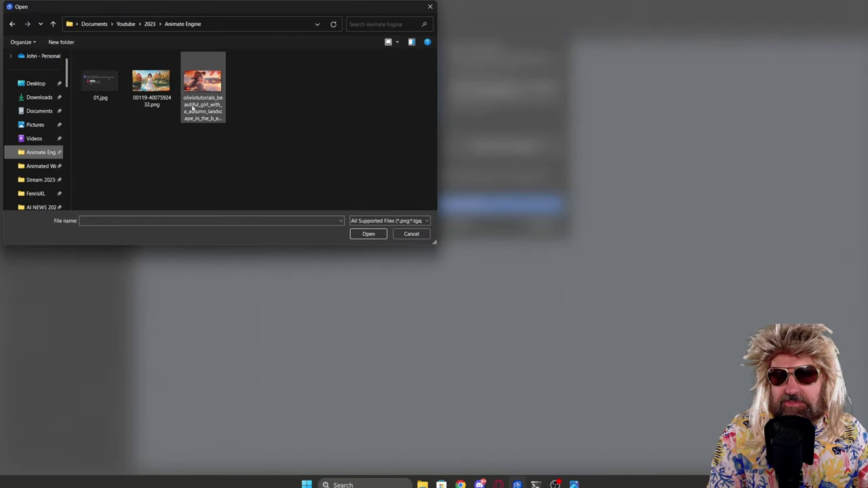
pyautogui.doubleClick(202, 83)
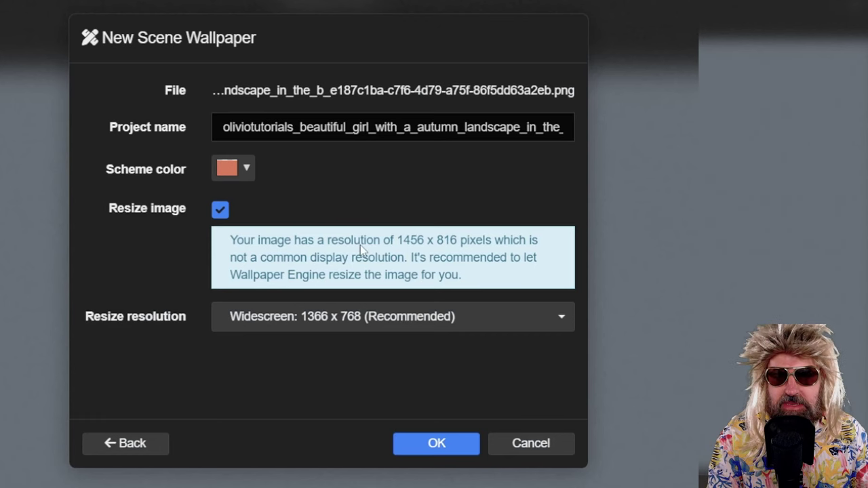
pyautogui.click(434, 447)
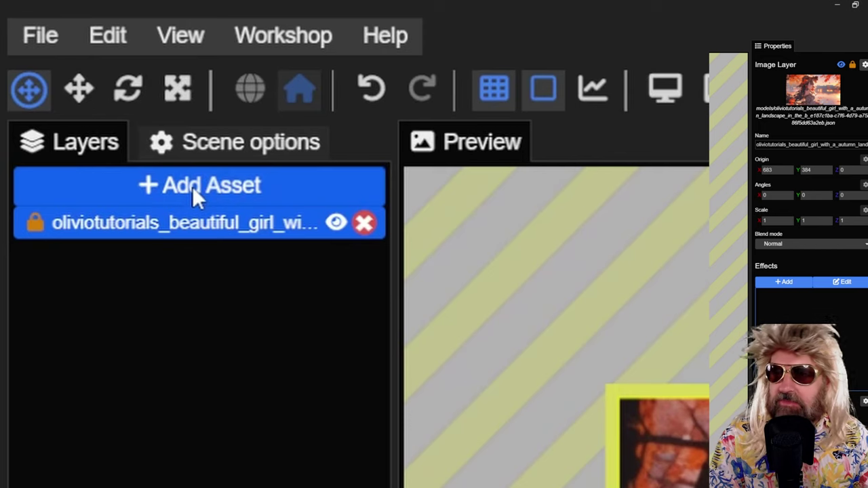
# Add the Leaves preset in its Leaves (red, yellow) variant as a falling-leaves layer.
pyautogui.click(192, 186)
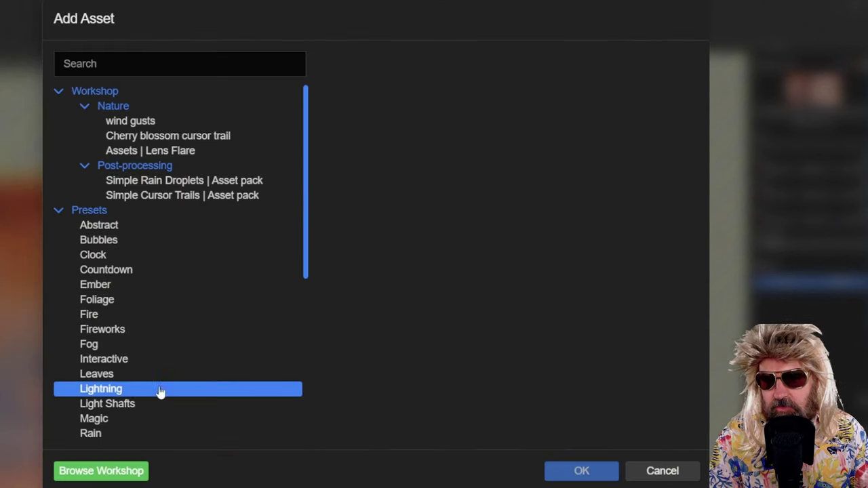
pyautogui.click(126, 379)
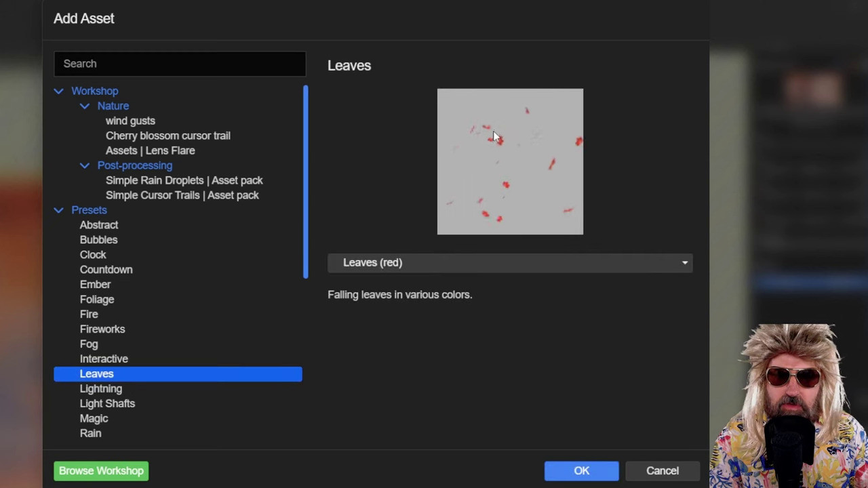
pyautogui.click(388, 267)
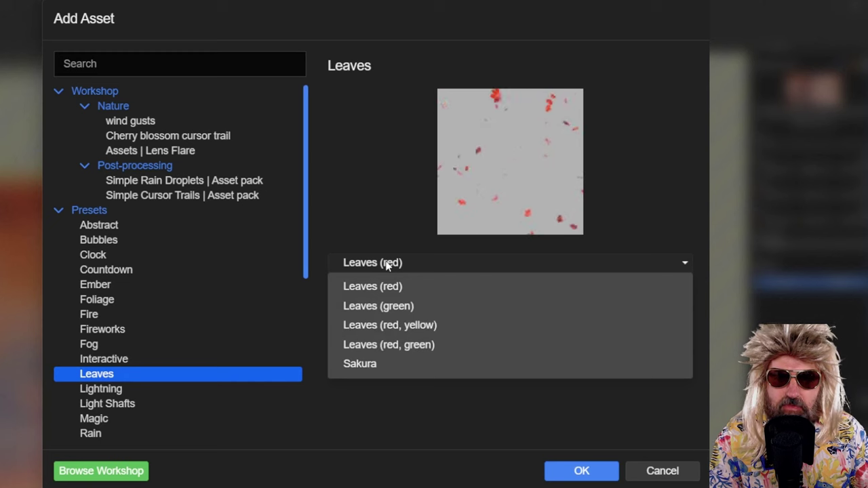
pyautogui.click(395, 326)
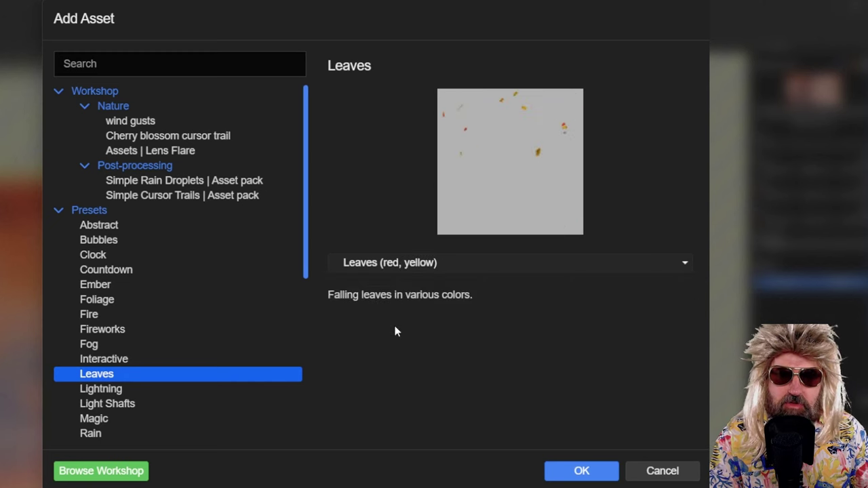
pyautogui.click(596, 472)
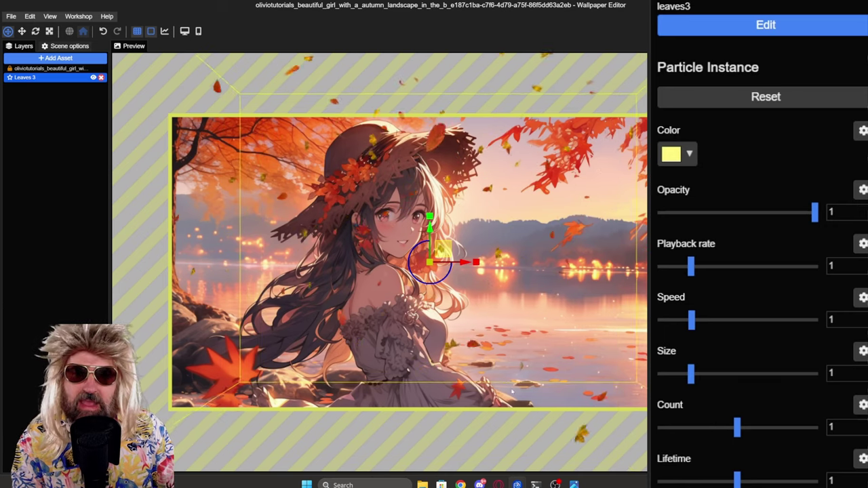
# Lower the falling leaves' Count to 0.28 and save the project.
pyautogui.click(681, 428)
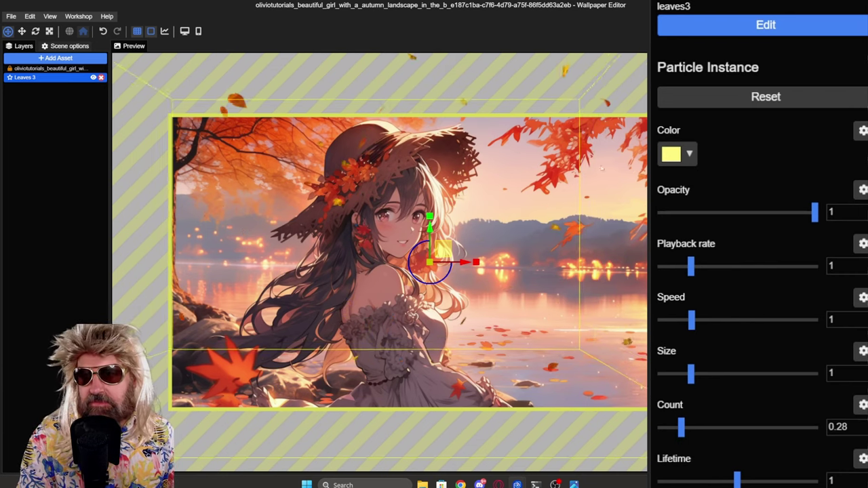
pyautogui.hotkey('ctrl', 's')
pyautogui.click(56, 59)
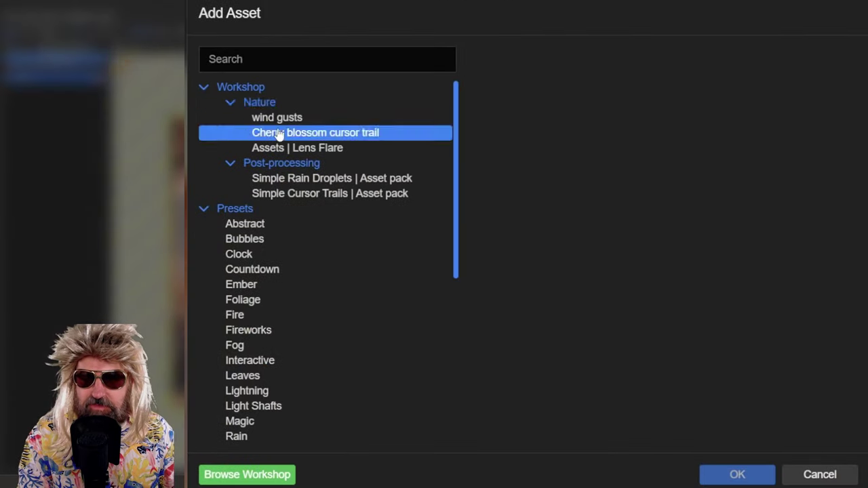
# Add the Workshop 'Cherry blossom cursor trail' asset as the layer 'cherry blossoms on cursor'.
pyautogui.click(262, 477)
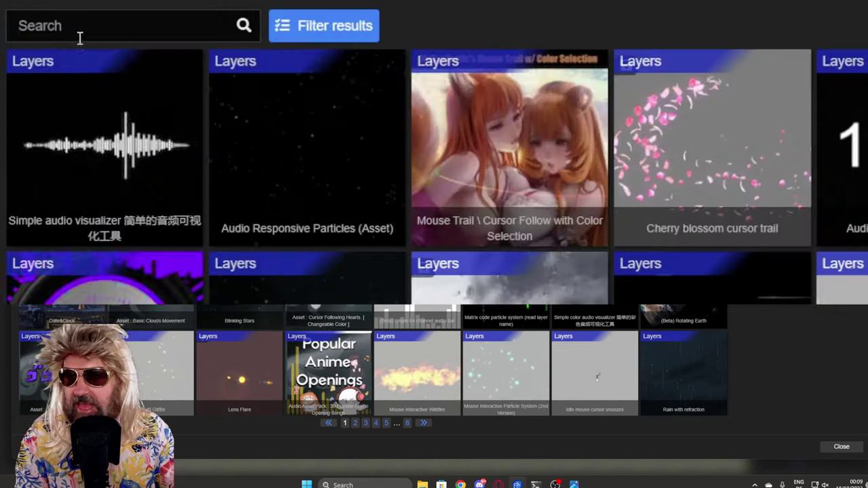
pyautogui.click(46, 57)
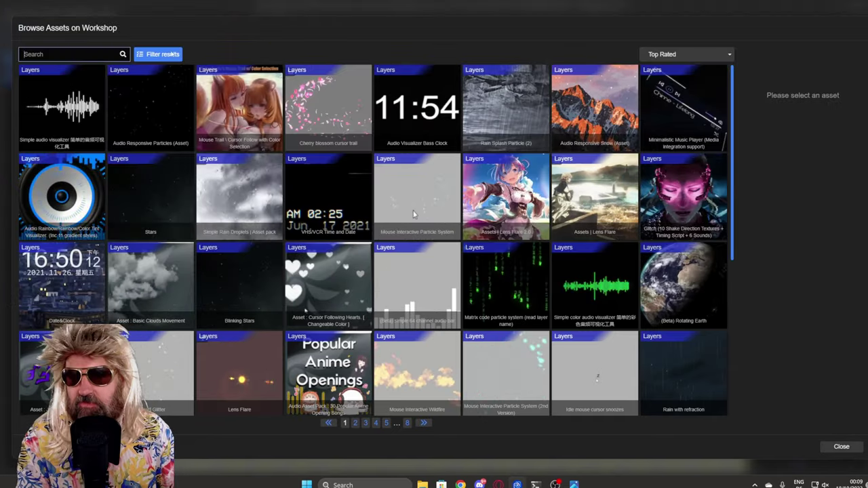
pyautogui.click(337, 115)
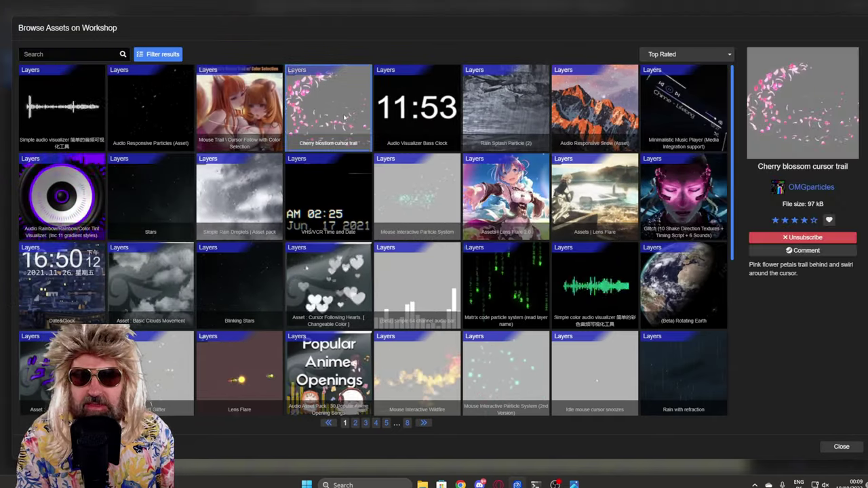
pyautogui.click(684, 193)
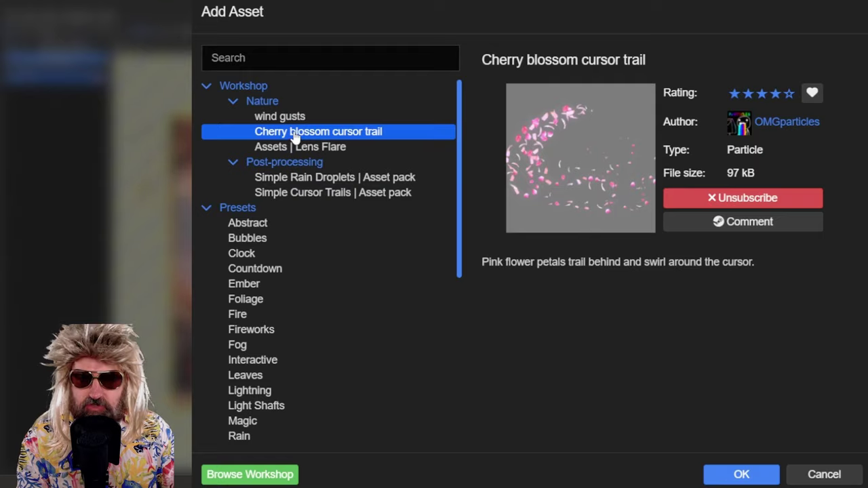
pyautogui.click(751, 479)
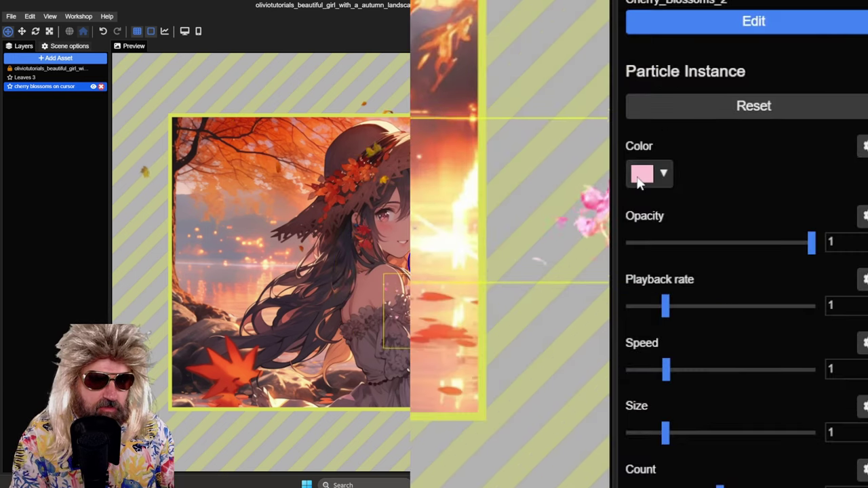
# Change the cursor trail's colour to orange.
pyautogui.click(639, 178)
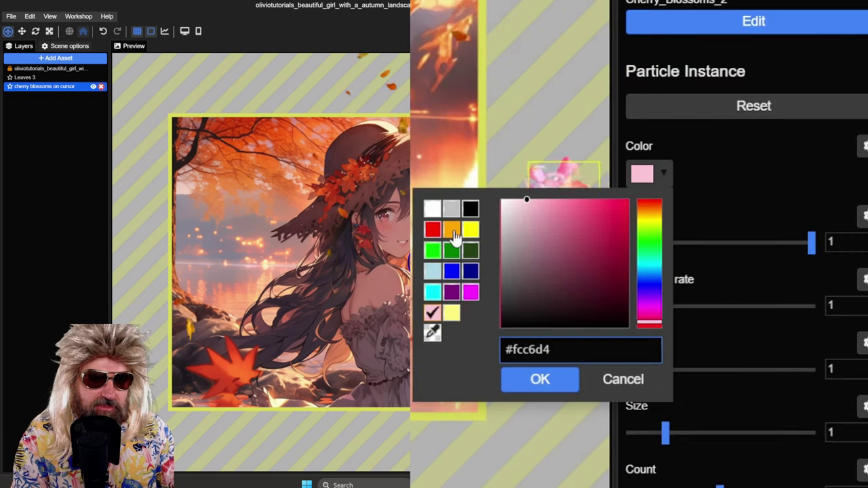
pyautogui.click(452, 230)
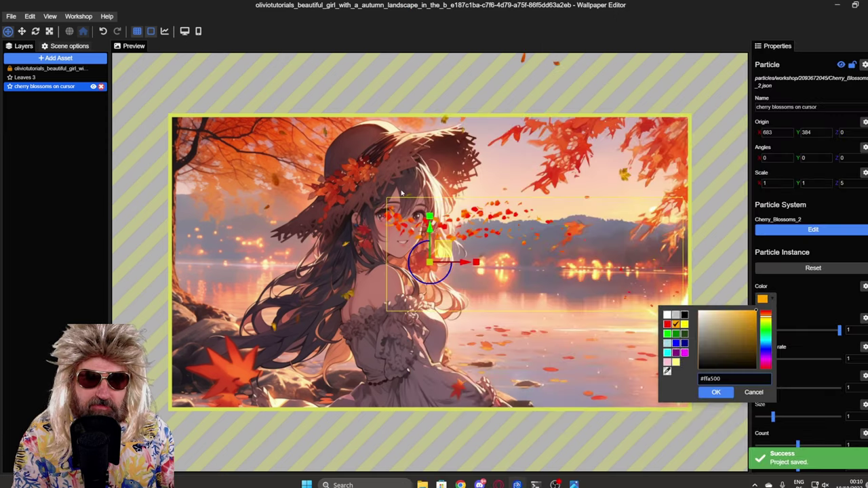
pyautogui.click(716, 391)
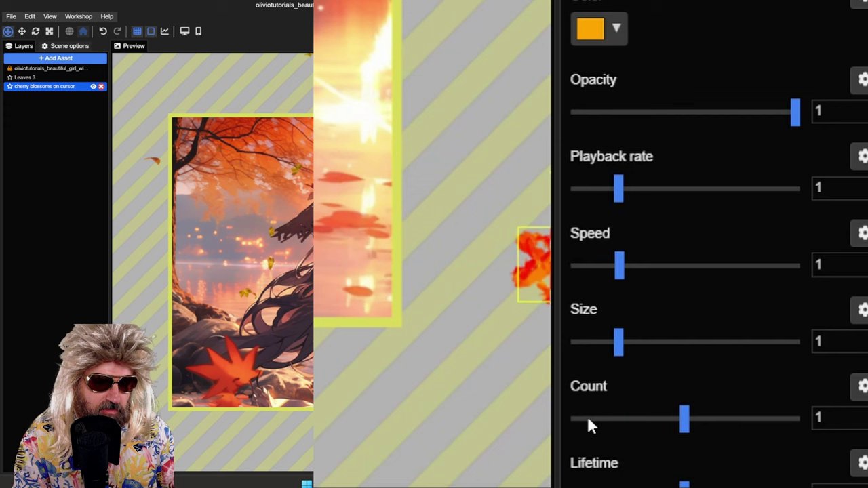
# Reduce the cursor trail's Count to 0.08 and save the project.
pyautogui.click(586, 419)
pyautogui.moveTo(586, 419); pyautogui.dragTo(583, 419)
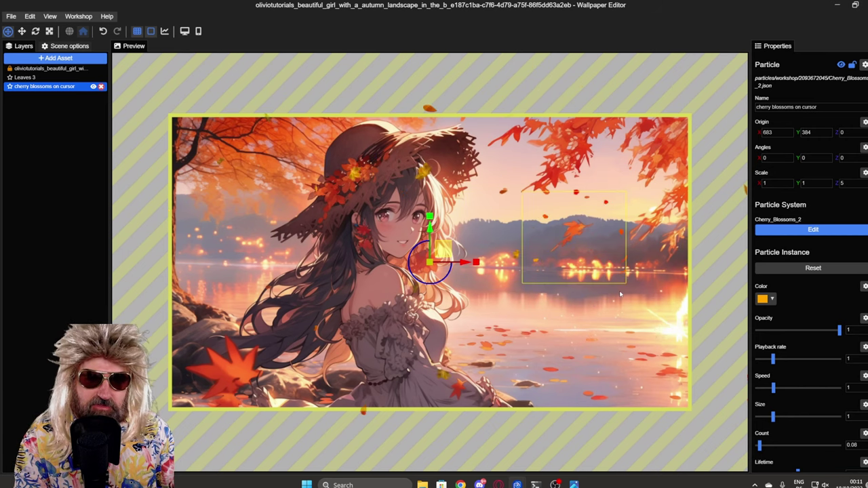
pyautogui.scroll(1, 406, 247)
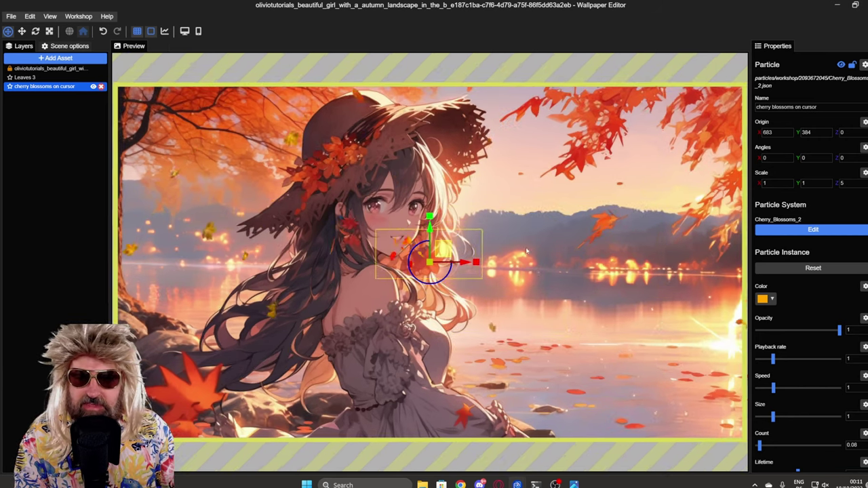
pyautogui.hotkey('ctrl', 's')
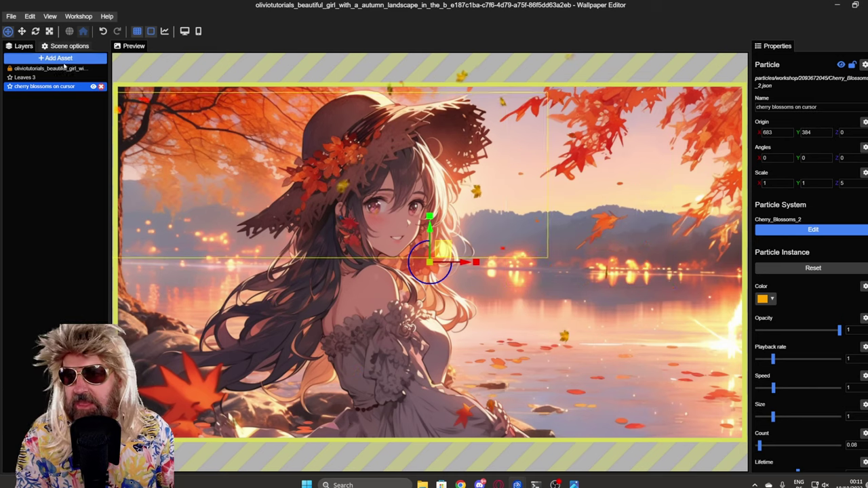
# Compare the Light Shafts preset variants and add Light shafts 1 to the scene.
pyautogui.click(60, 59)
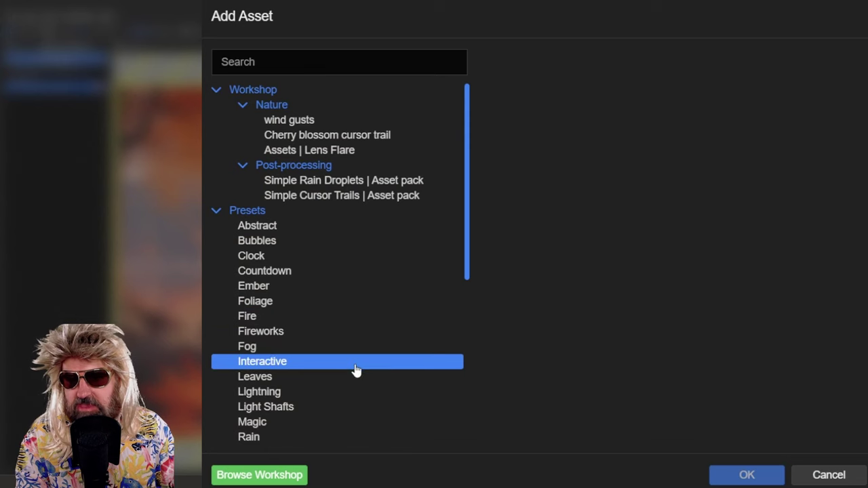
pyautogui.scroll(-3, 275, 260)
pyautogui.click(275, 258)
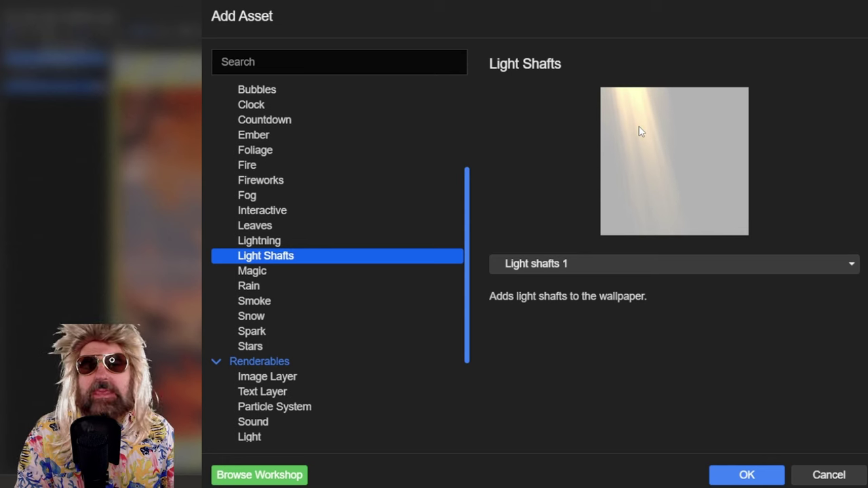
pyautogui.click(573, 263)
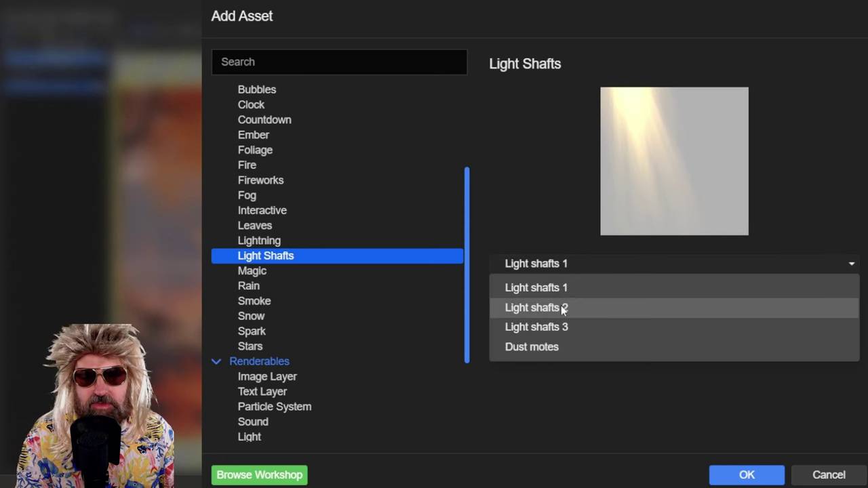
pyautogui.click(561, 307)
pyautogui.click(578, 264)
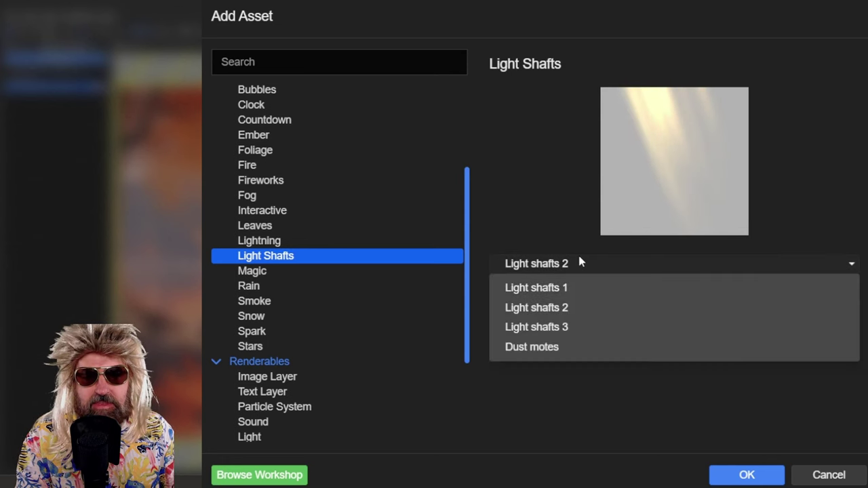
pyautogui.click(553, 329)
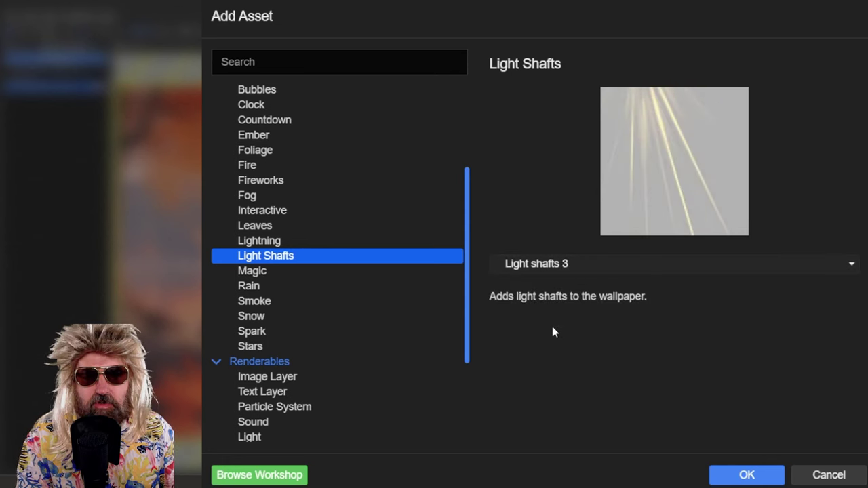
pyautogui.click(577, 264)
pyautogui.click(556, 288)
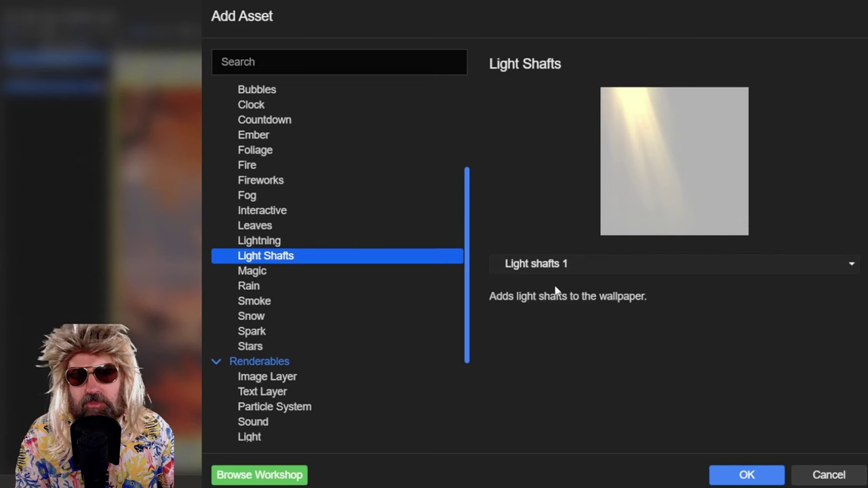
pyautogui.click(746, 475)
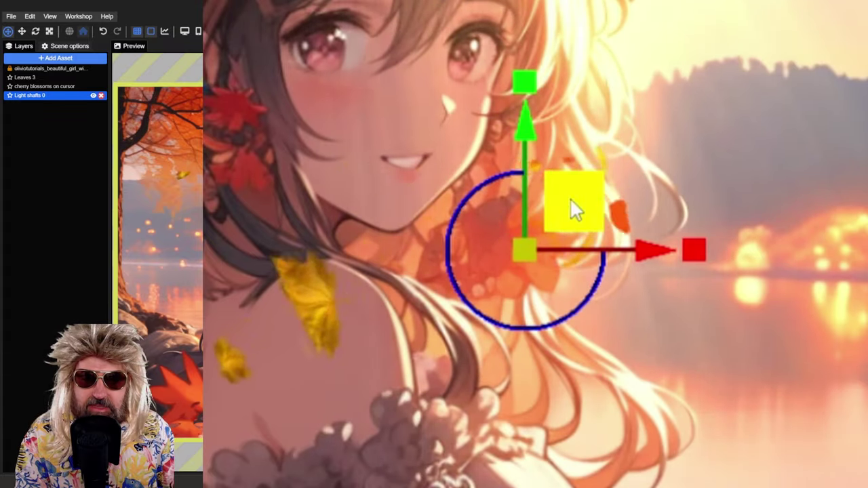
# Transform the light shafts to rotation -61.274, scale 1.84306, origin 749.88, 437.69.
pyautogui.moveTo(570, 197); pyautogui.dragTo(513, 139)
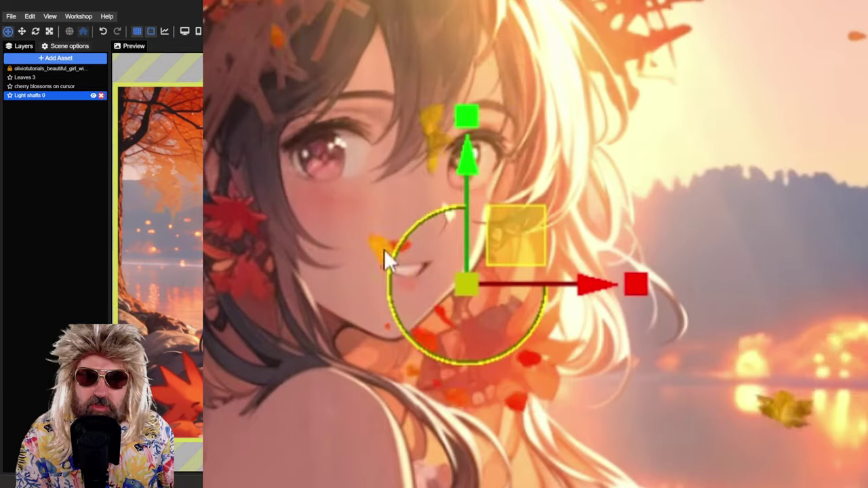
pyautogui.moveTo(384, 248); pyautogui.dragTo(470, 290)
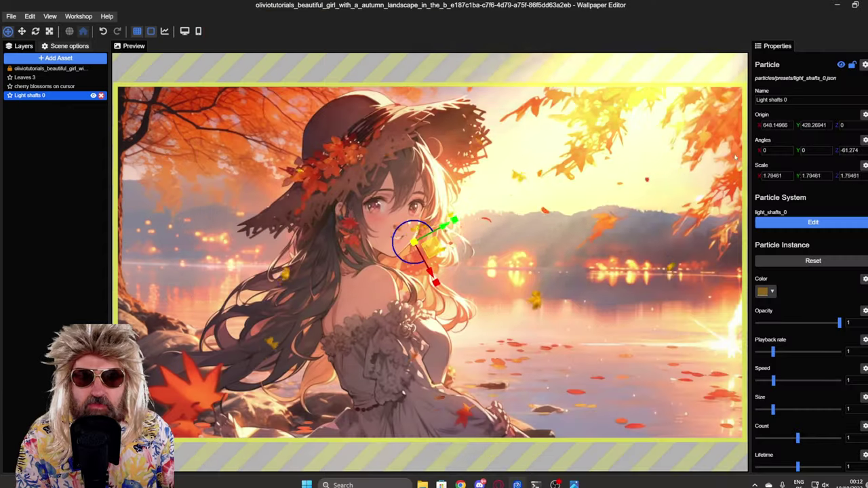
pyautogui.moveTo(412, 241); pyautogui.dragTo(672, 171)
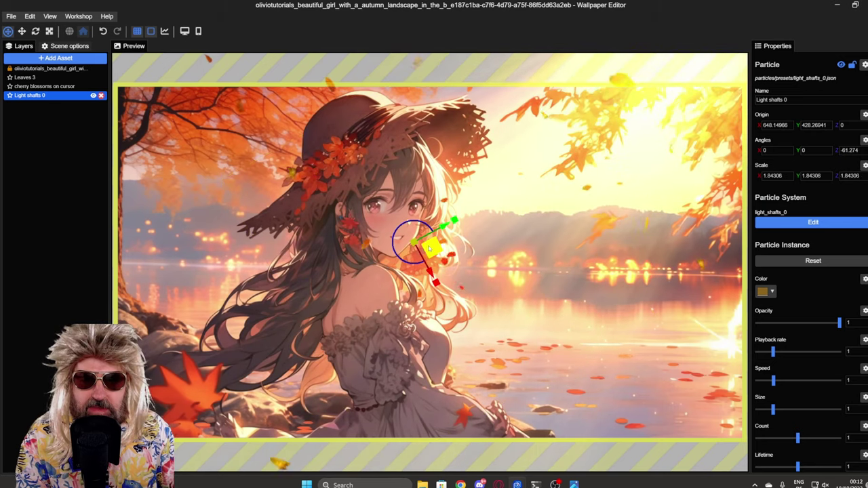
pyautogui.moveTo(429, 249); pyautogui.dragTo(476, 243)
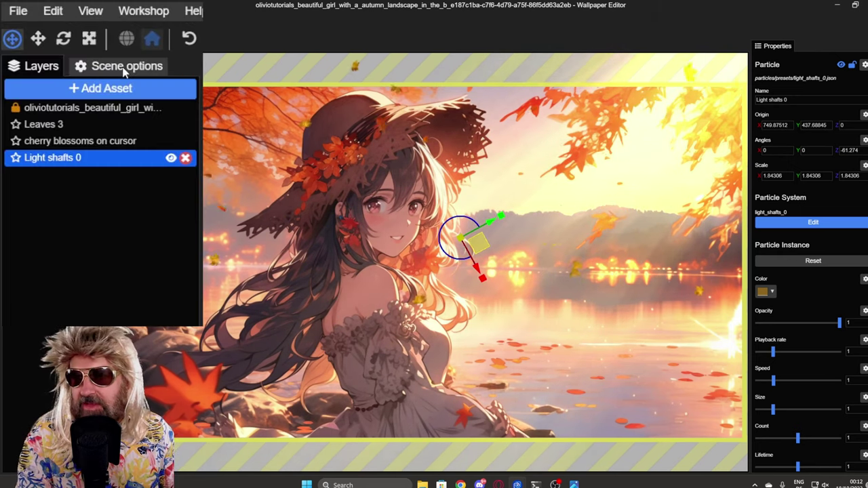
# In Scene options, tick Bloom Enabled and set Strength 0.33 and Threshold 0.74.
pyautogui.click(70, 46)
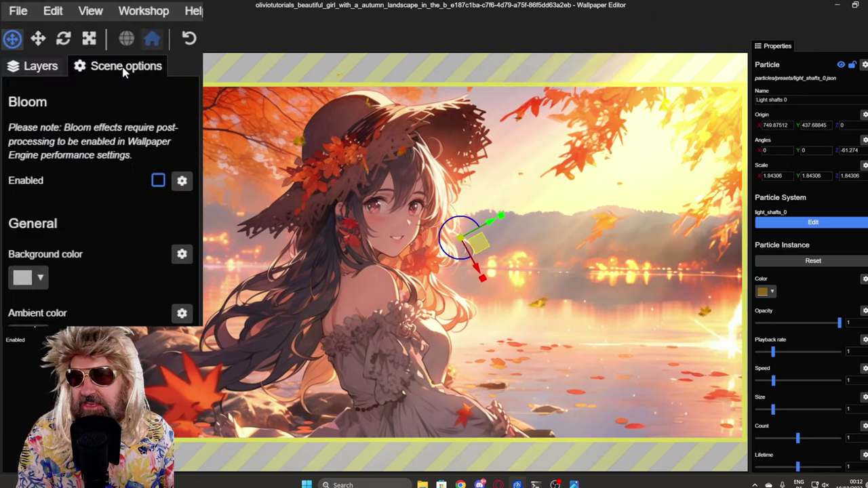
pyautogui.click(158, 180)
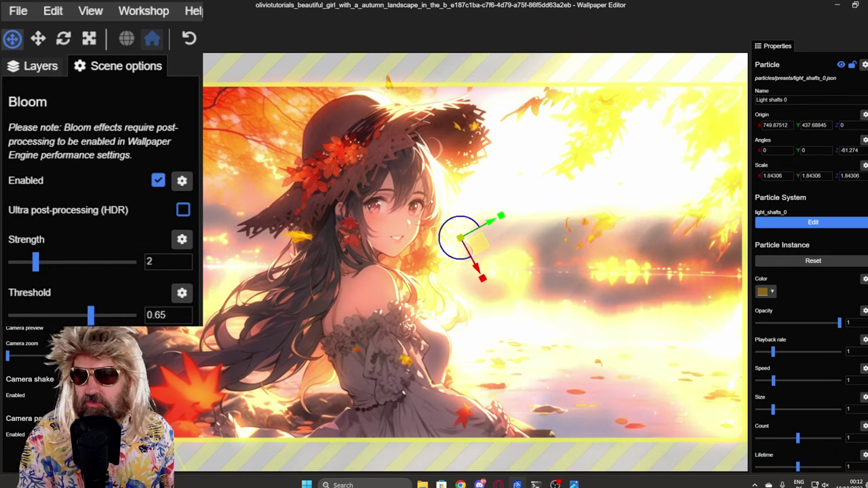
pyautogui.moveTo(36, 269); pyautogui.dragTo(19, 266)
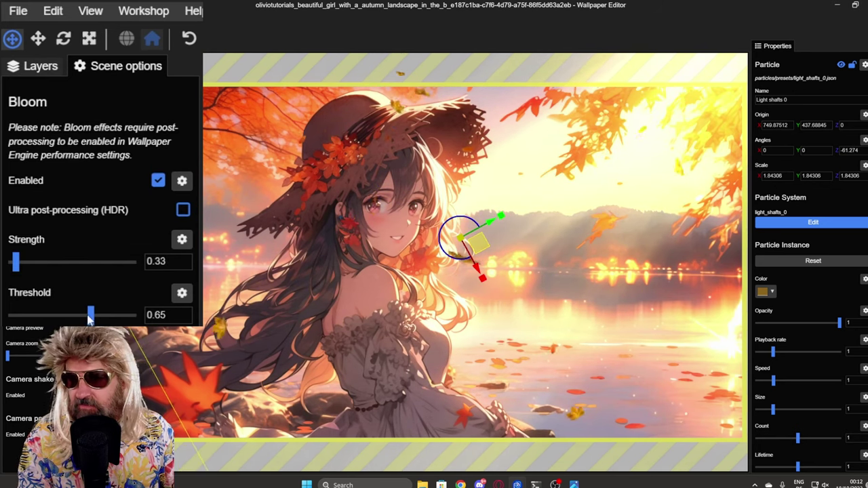
pyautogui.moveTo(100, 320); pyautogui.dragTo(123, 319)
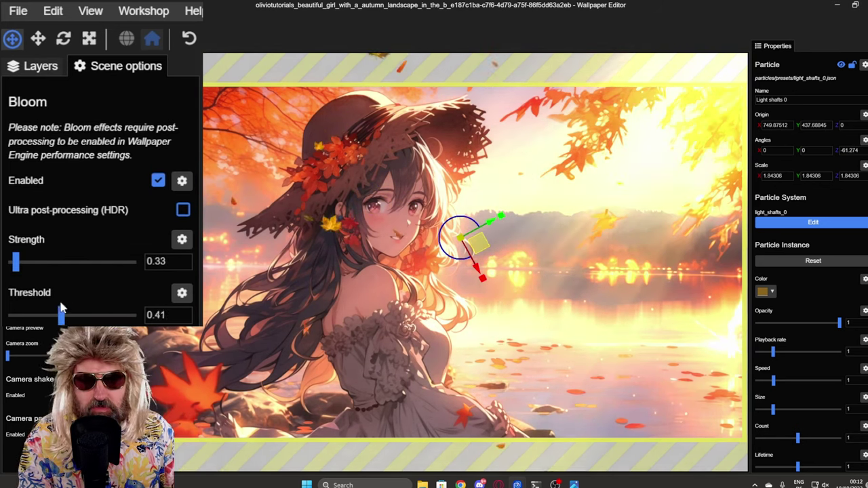
pyautogui.moveTo(61, 307); pyautogui.dragTo(106, 306)
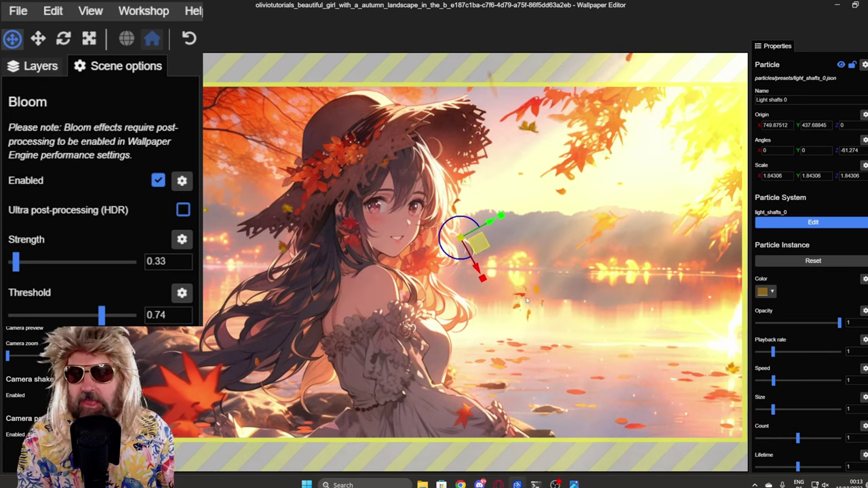
# Save the autumn-girl scene project and apply it as the desktop wallpaper.
pyautogui.click(19, 13)
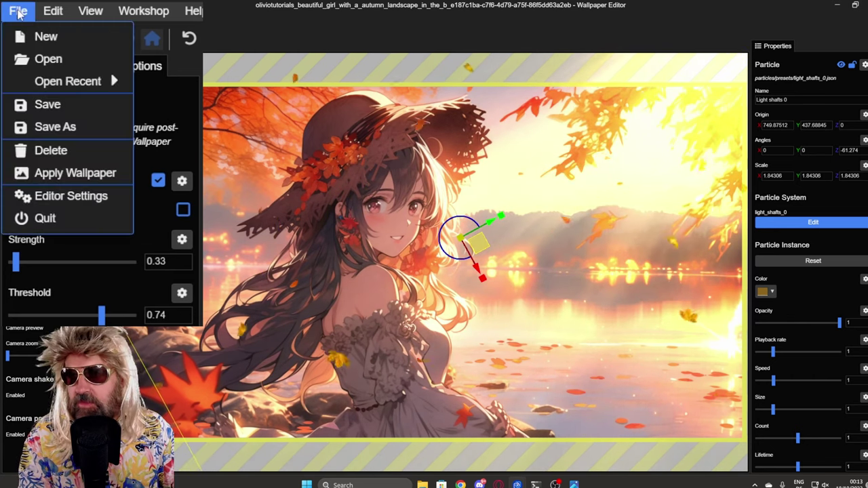
pyautogui.click(36, 109)
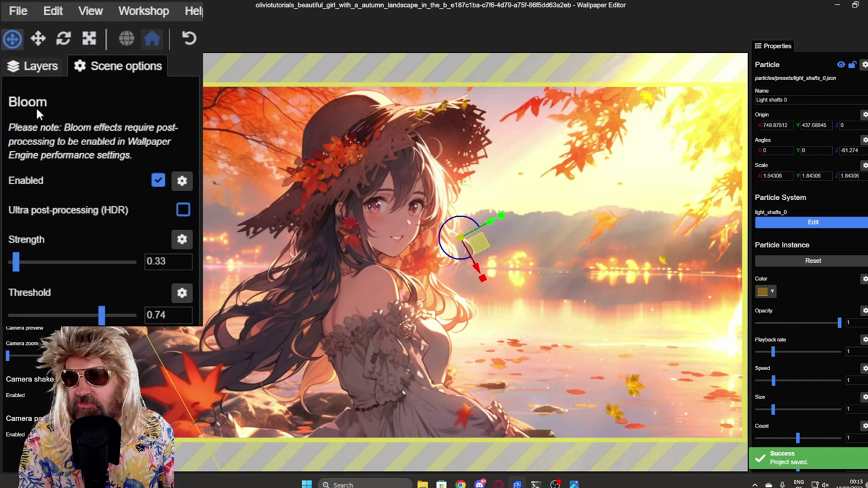
pyautogui.click(17, 10)
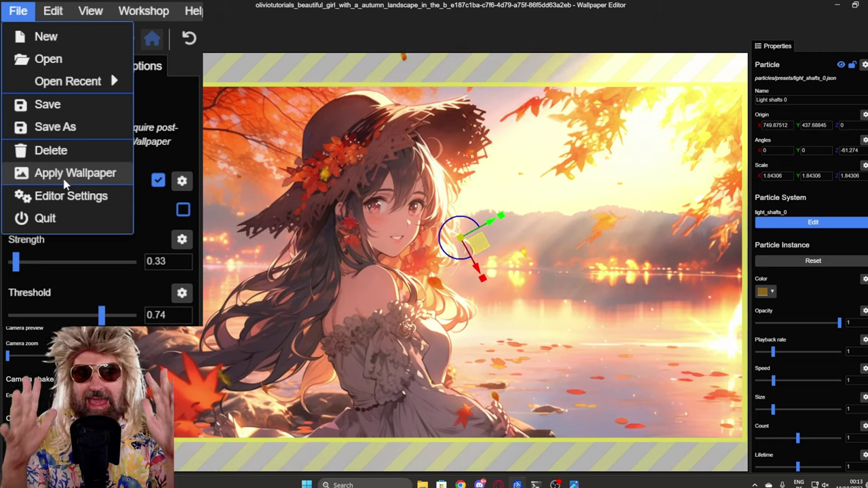
pyautogui.click(65, 181)
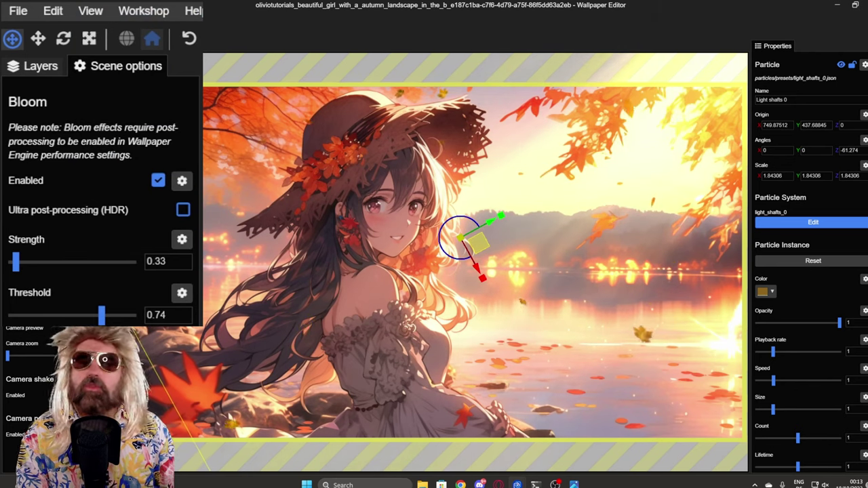
pyautogui.click(139, 11)
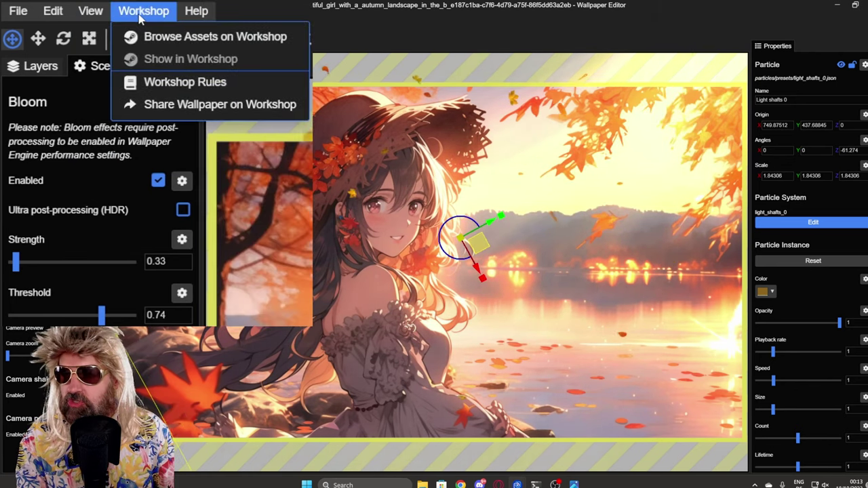
# Start a Workshop share titled 'Beautiful Anime Girl in Autumn Landscape' with genre Anime.
pyautogui.click(239, 113)
pyautogui.click(210, 110)
pyautogui.hotkey('ctrl', 'a')
pyautogui.write('Beautiful Anime Girl in Autumn Landscape')
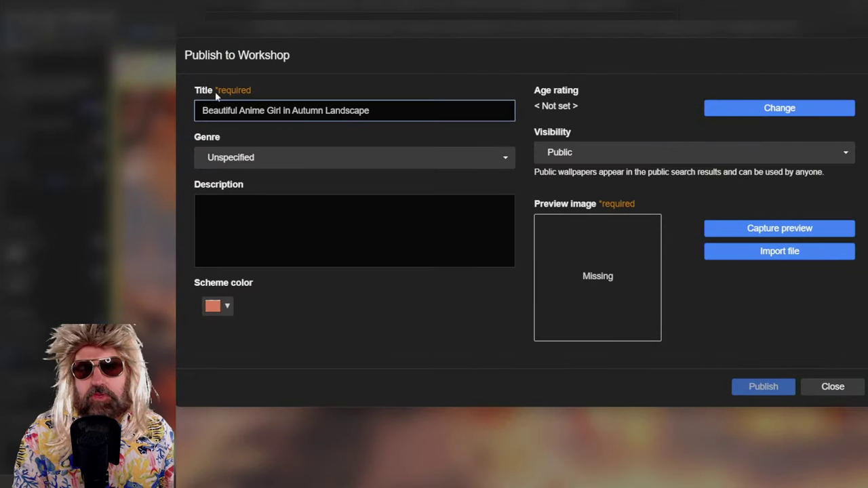
pyautogui.click(241, 159)
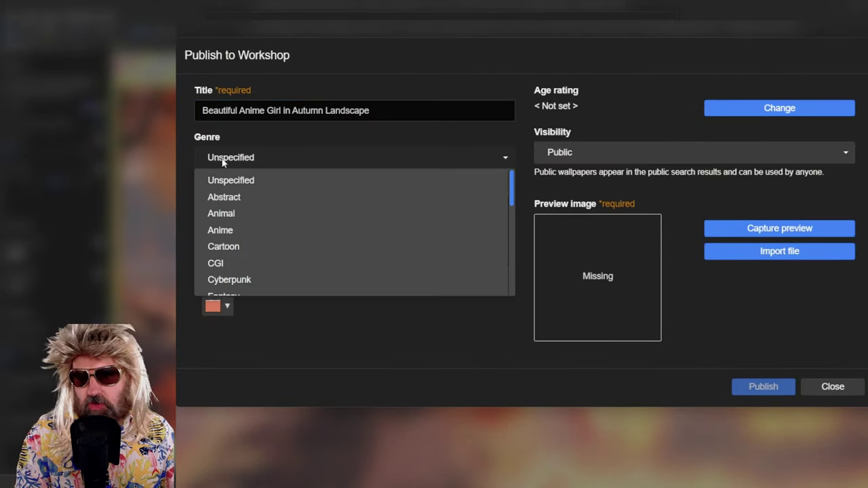
pyautogui.click(220, 231)
pyautogui.click(226, 219)
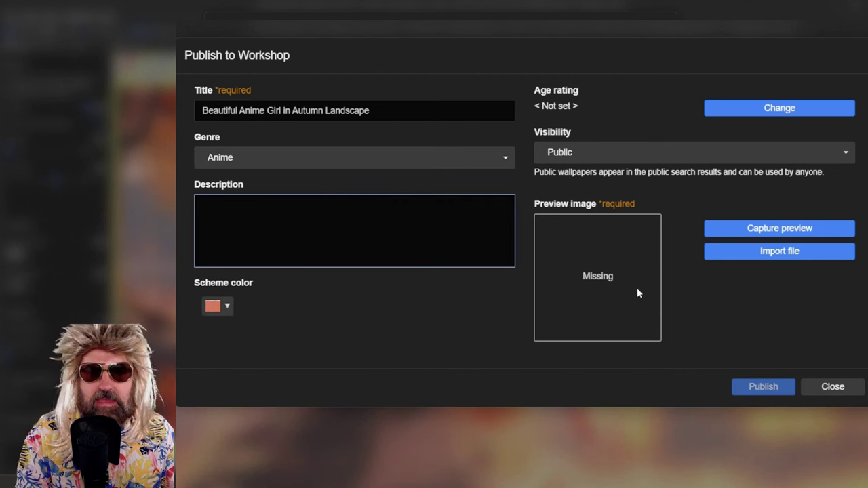
# Capture a square preview image framing the girl's face and upper body.
pyautogui.click(775, 229)
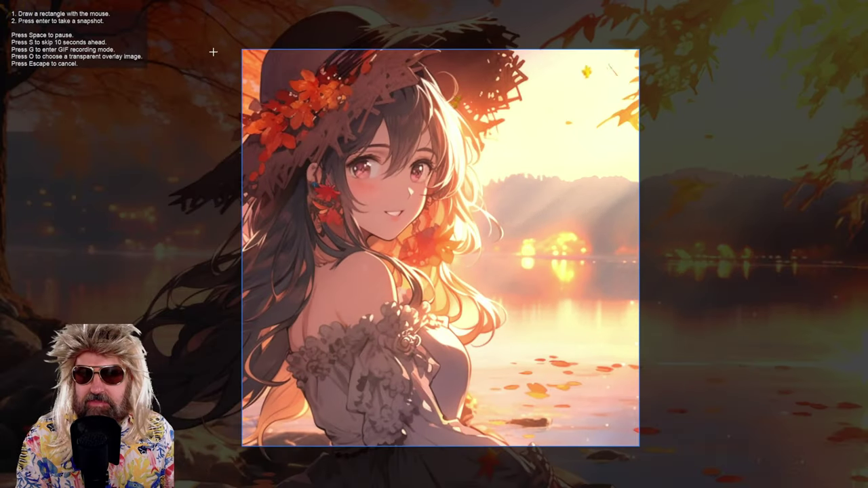
pyautogui.moveTo(215, 38); pyautogui.dragTo(560, 444)
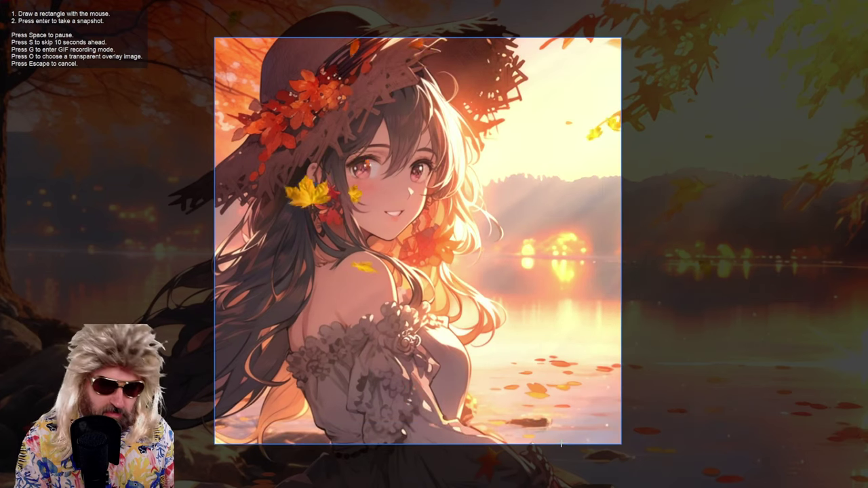
pyautogui.press('Return')
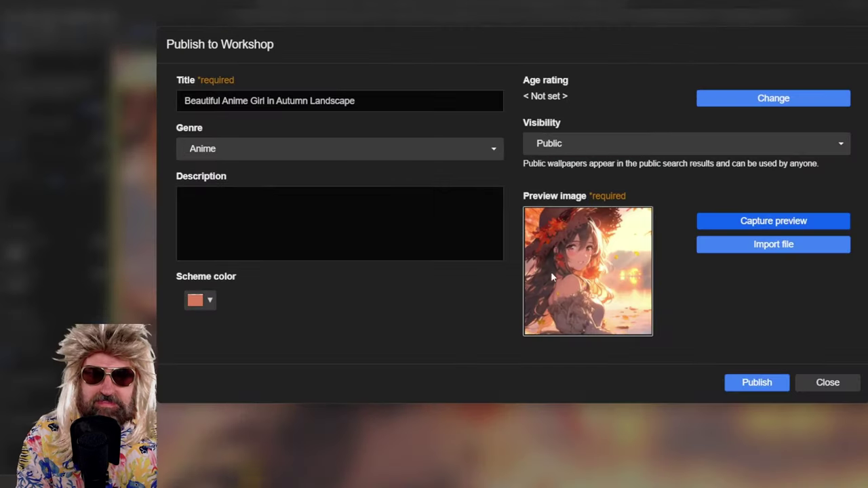